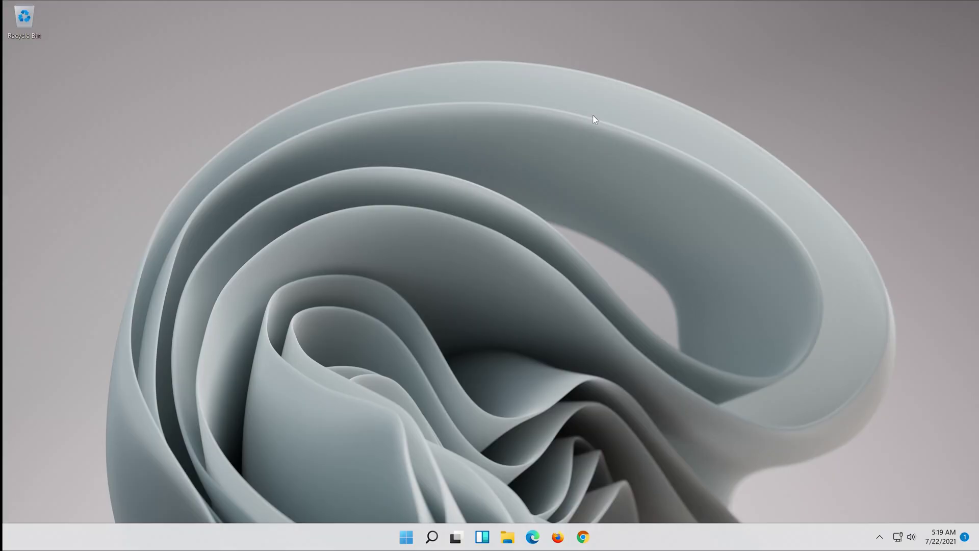
- Search Start for cmd and bring up Command Prompt's Run as administrator option
key(super)
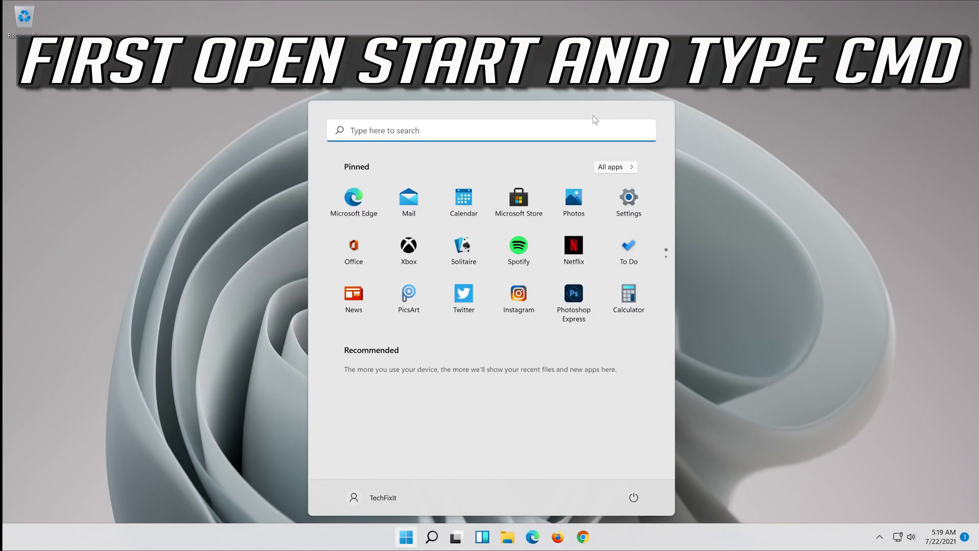
text(cmd)
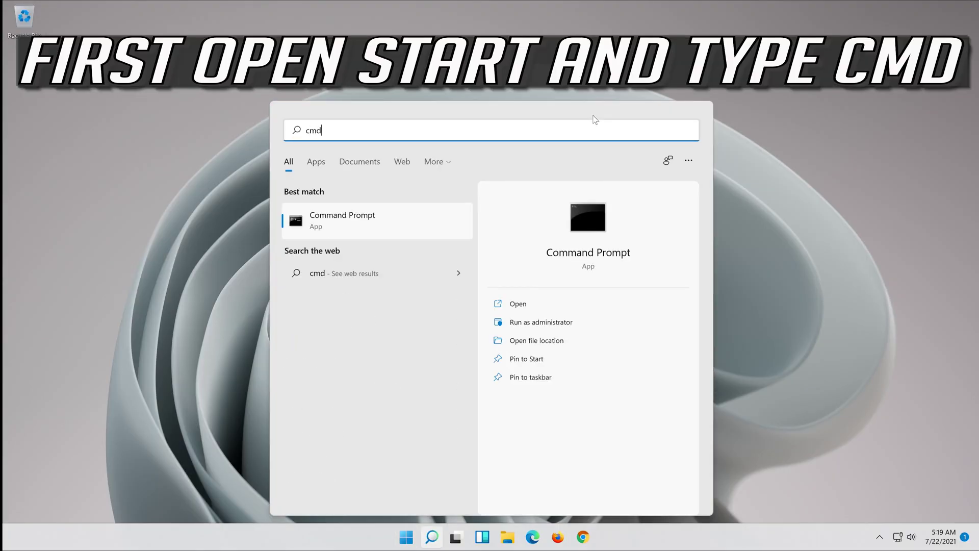
right_click(328, 218)
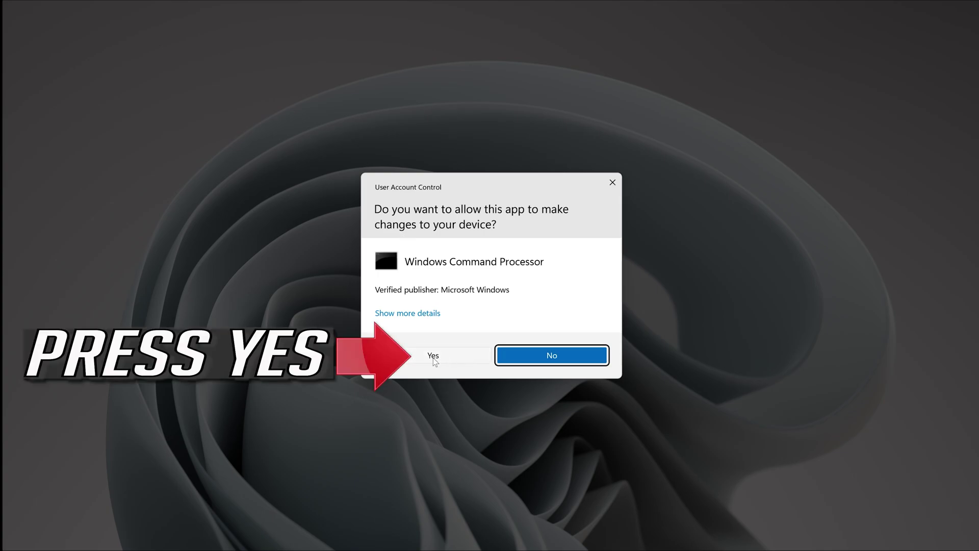
- Approve the elevated Command Prompt, run sfc /scannow with no integrity violations found, then exit
click(425, 357)
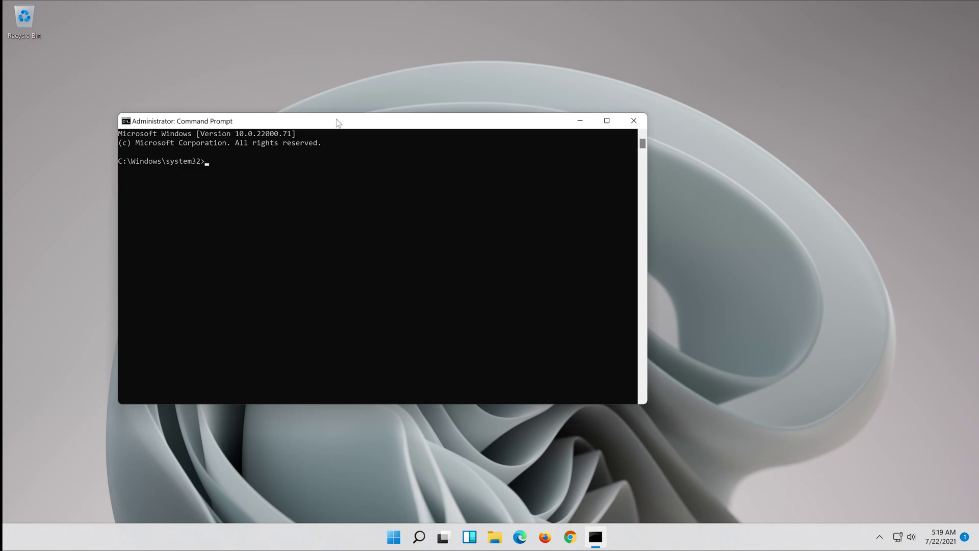
drag(337, 123, 489, 125)
text(sfc)
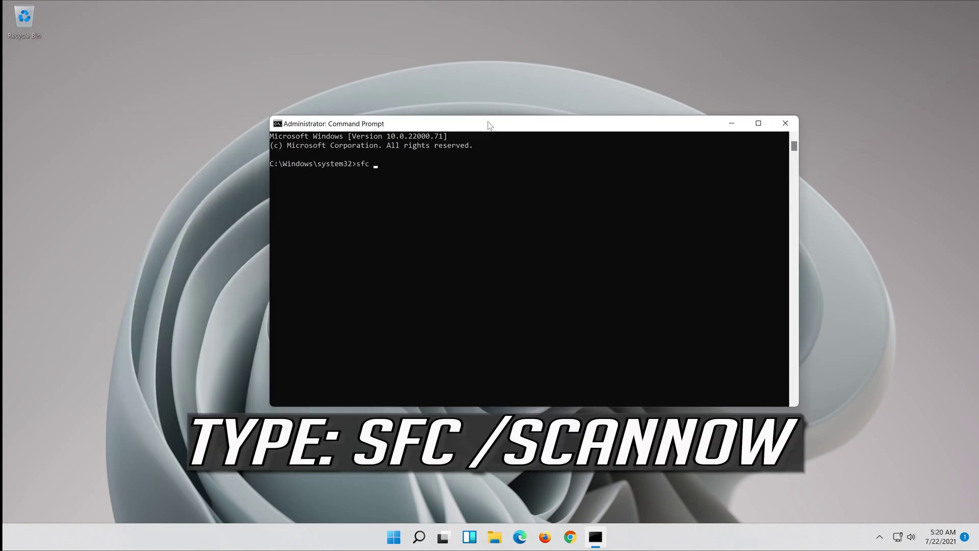
text( /scannow)
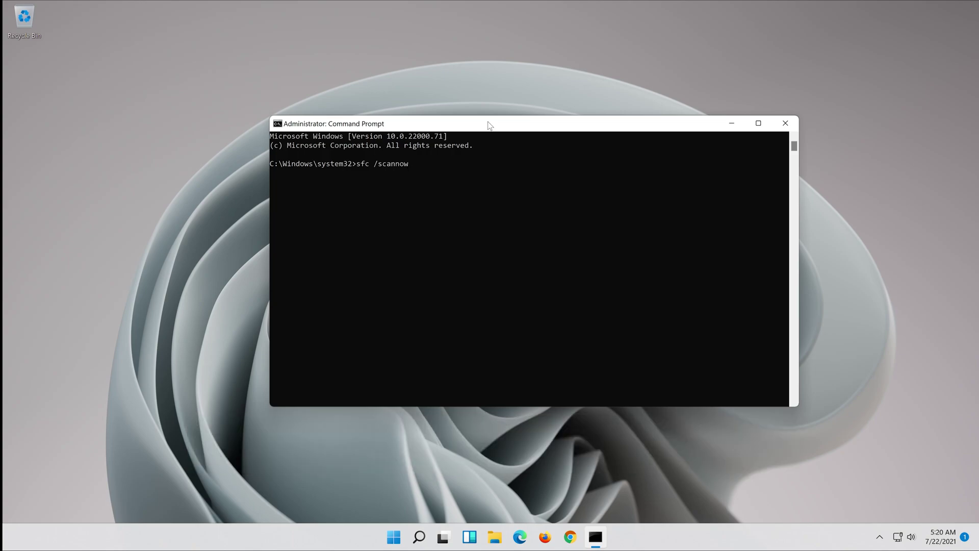
key(Return)
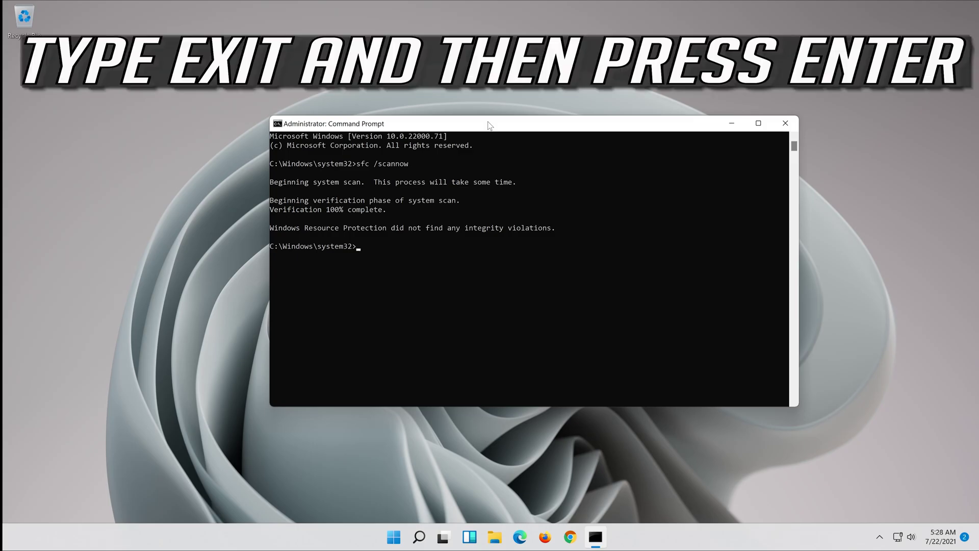
text(exit)
key(Return)
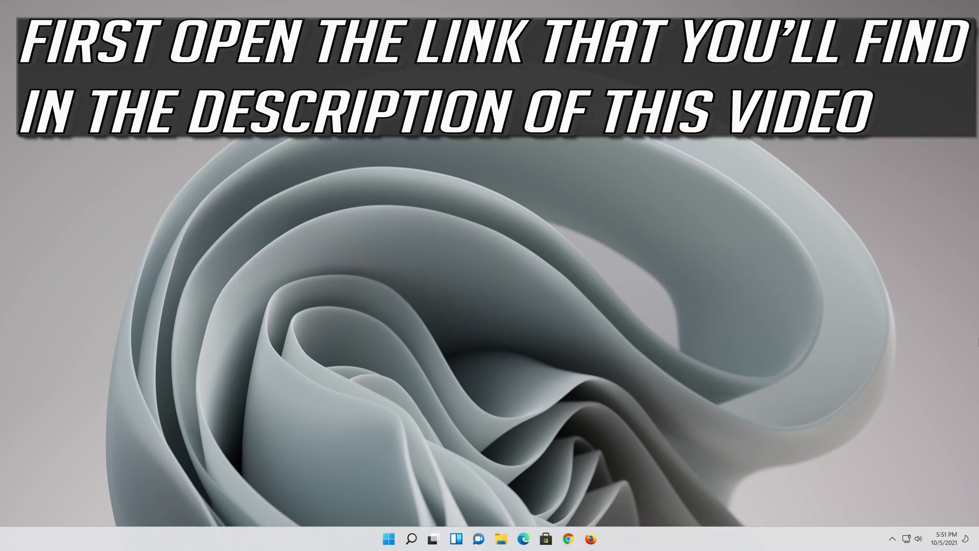
- Load Microsoft's Download Windows 11 page in Firefox and save MediaCreationToolW11.exe
click(591, 540)
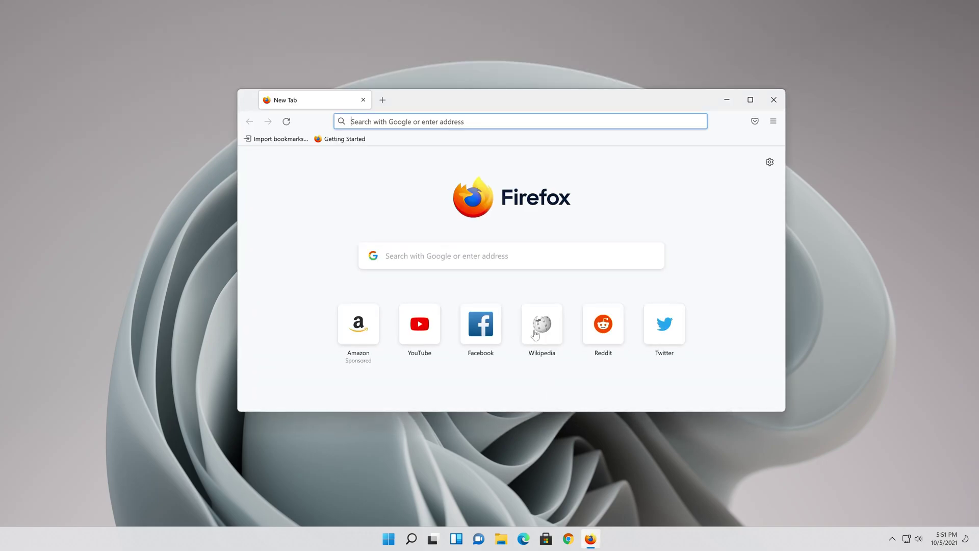
right_click(476, 120)
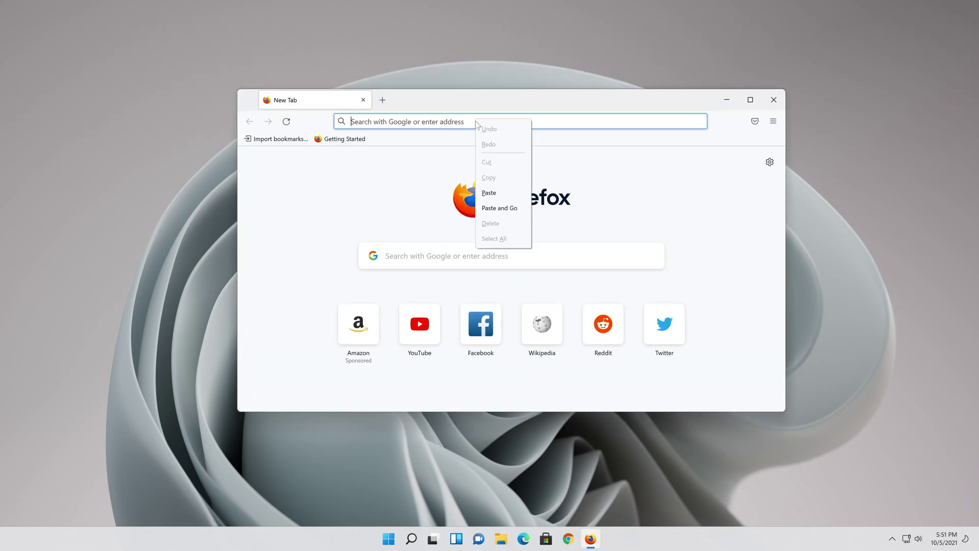
click(496, 209)
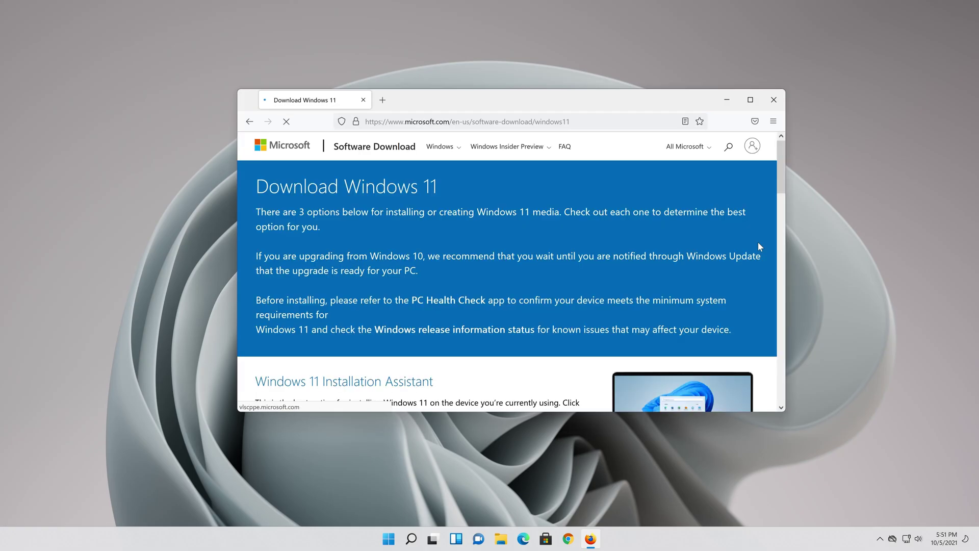
scroll(755, 249, down, 7)
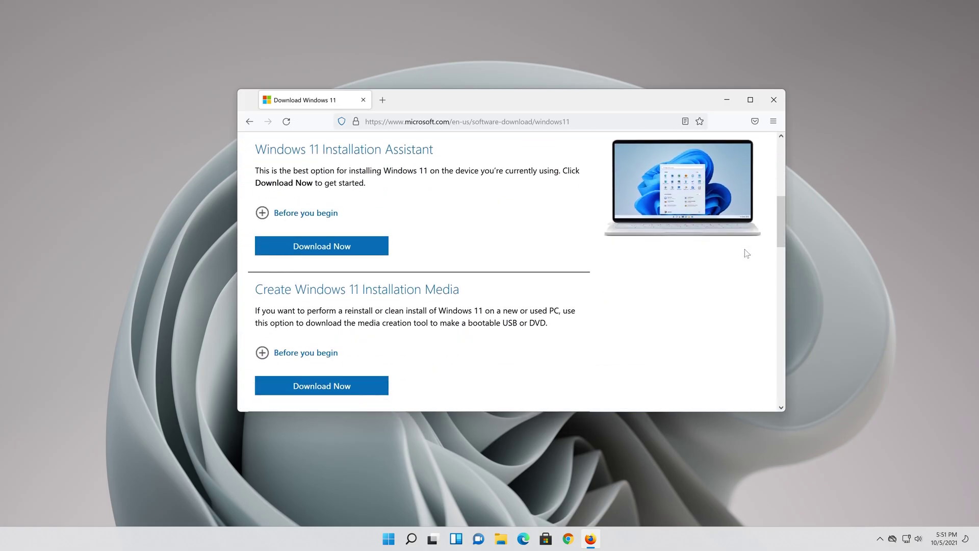
scroll(747, 254, up, 2)
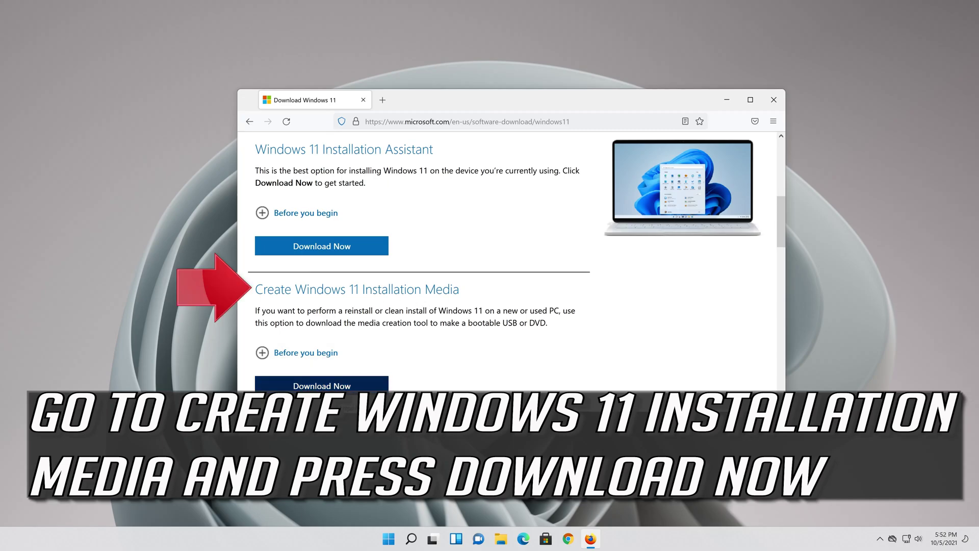
click(322, 385)
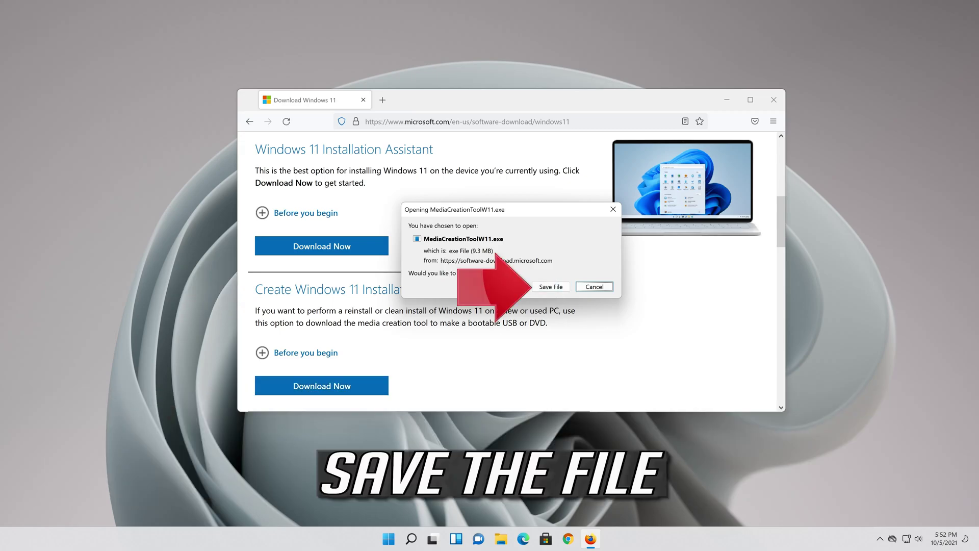
click(550, 290)
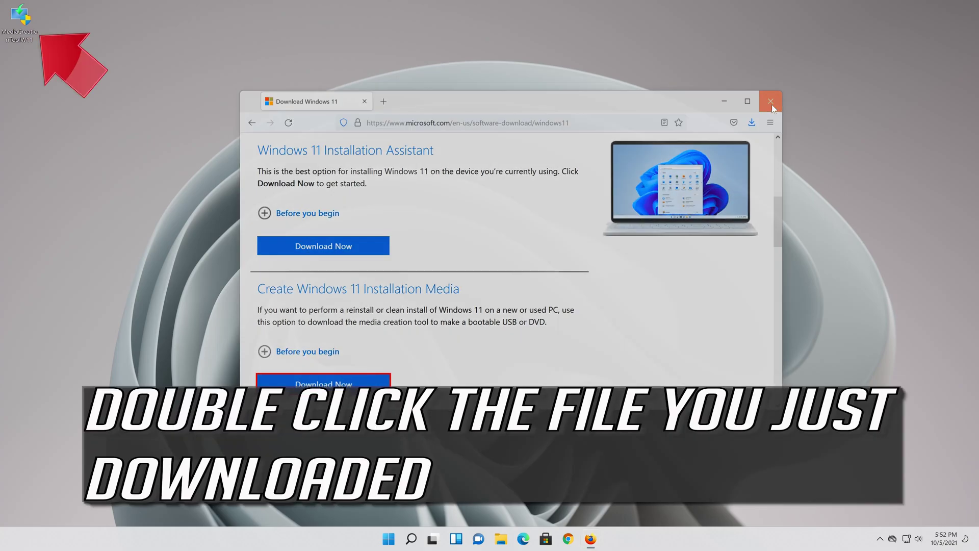
- Close Firefox, allow MediaCreationToolW11 to run, and accept its license terms
click(770, 102)
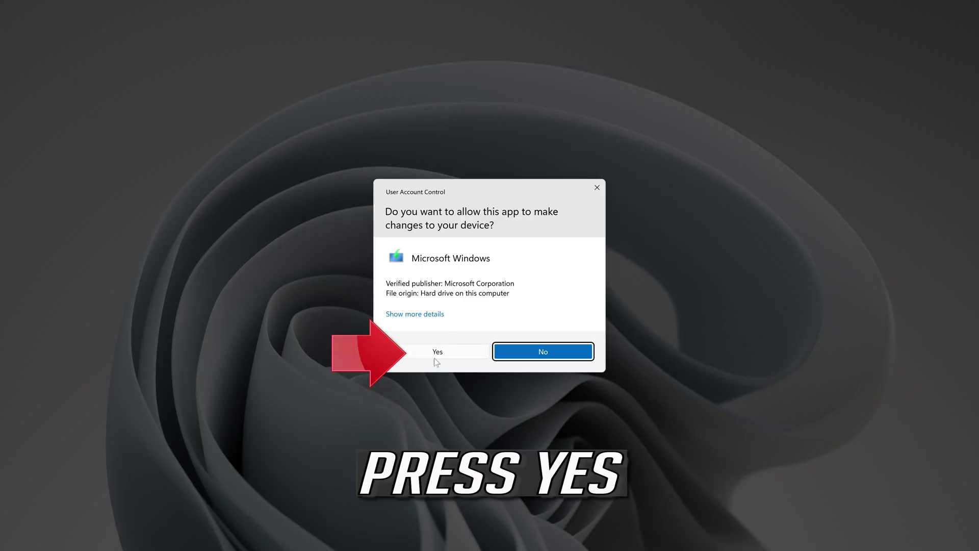
click(437, 350)
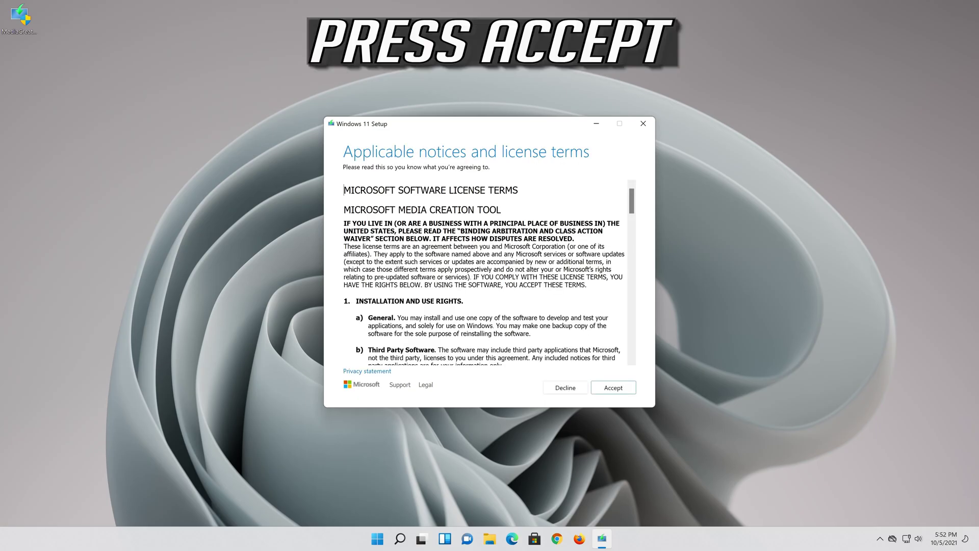
click(613, 388)
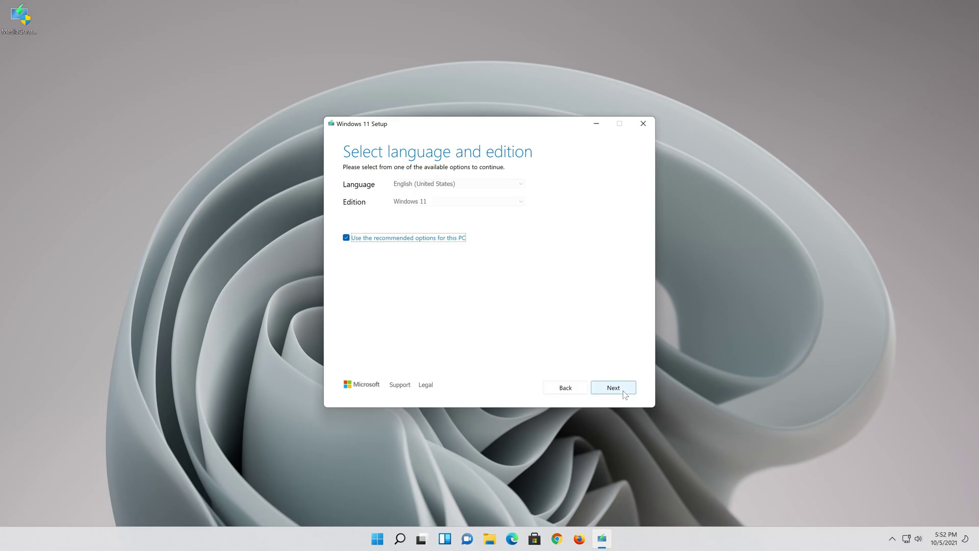
- Keep the recommended English (United States) Windows 11 edition and choose ISO file as the media
click(360, 235)
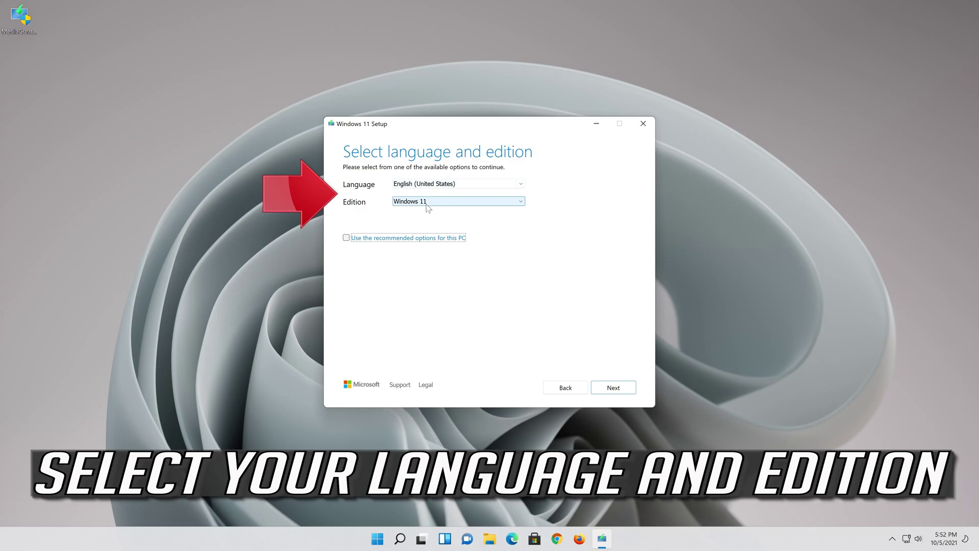
click(346, 238)
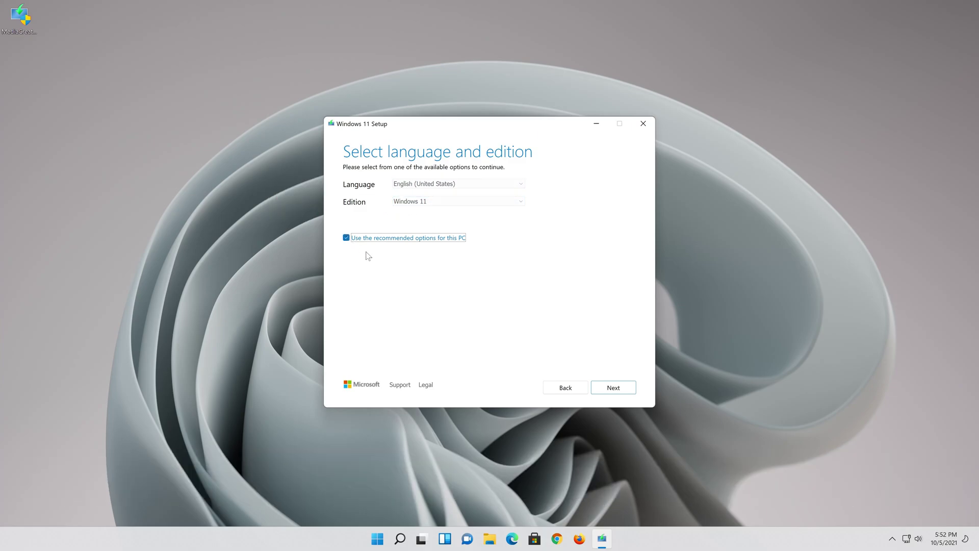
click(617, 391)
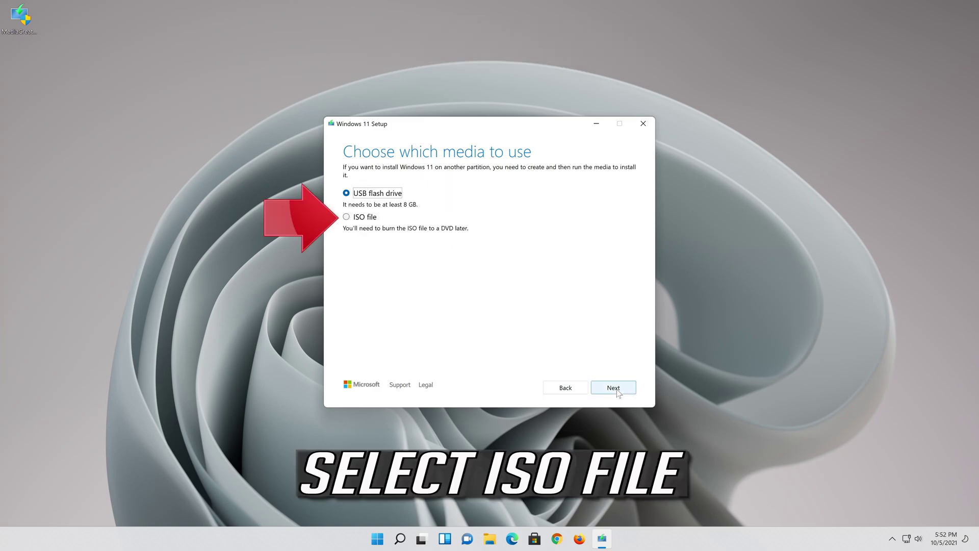
click(347, 217)
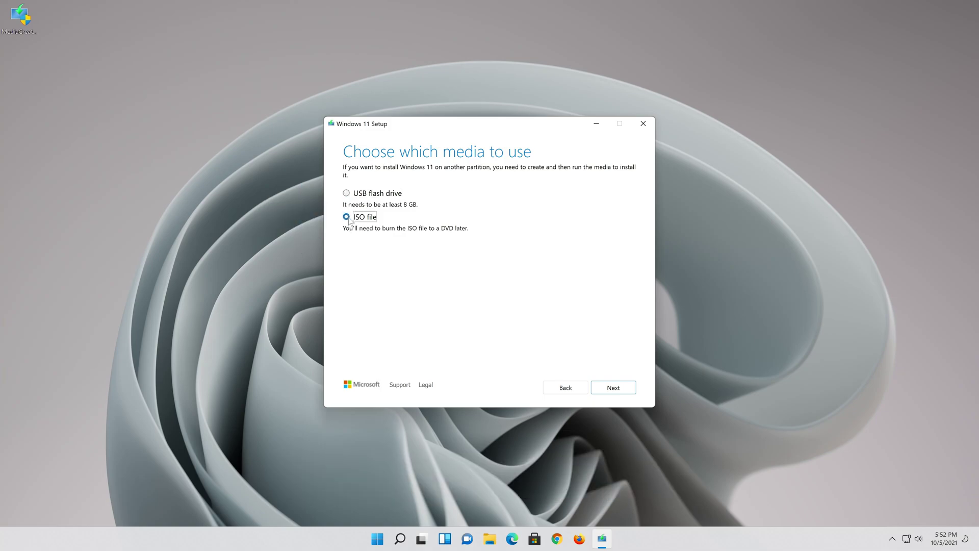
click(622, 388)
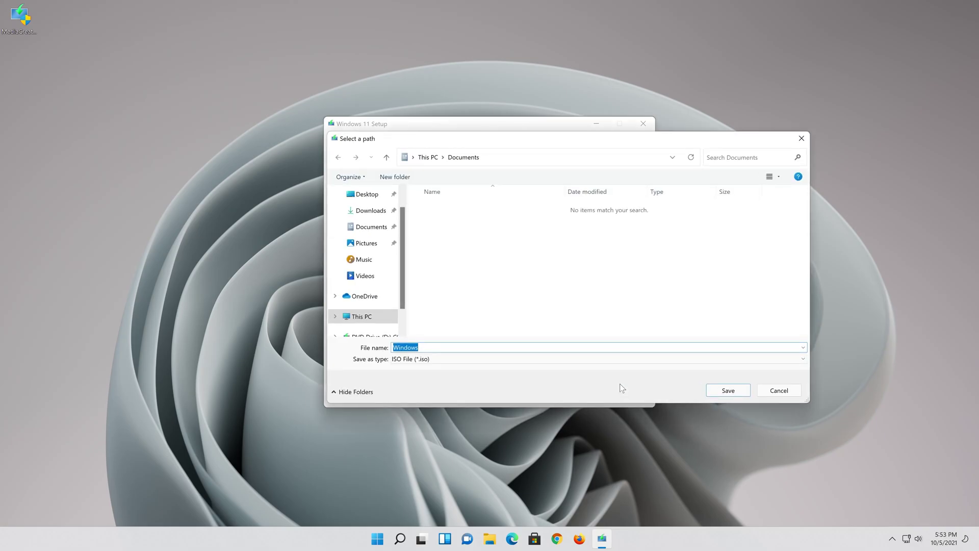
- Save the ISO as 'Windows 11' on the Desktop and click Finish once it's created
click(371, 194)
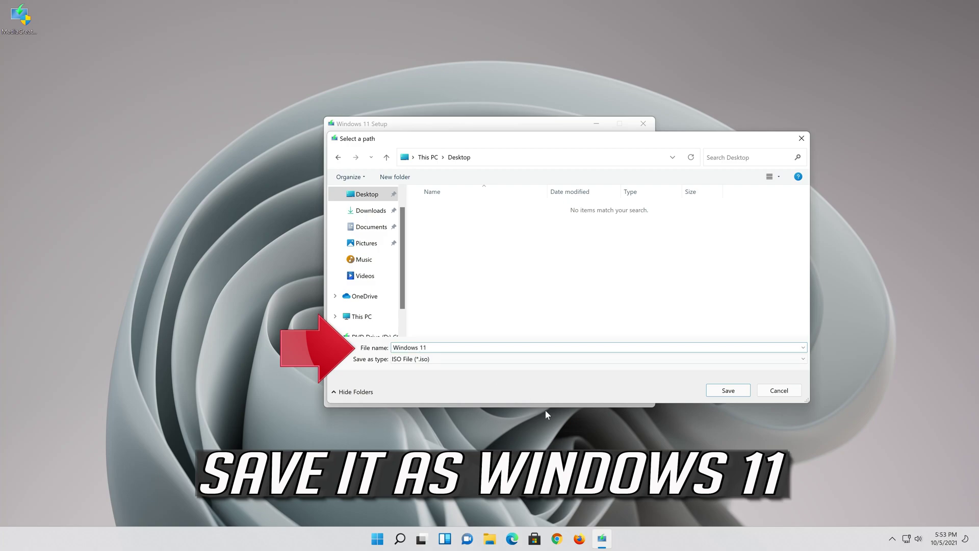
click(736, 396)
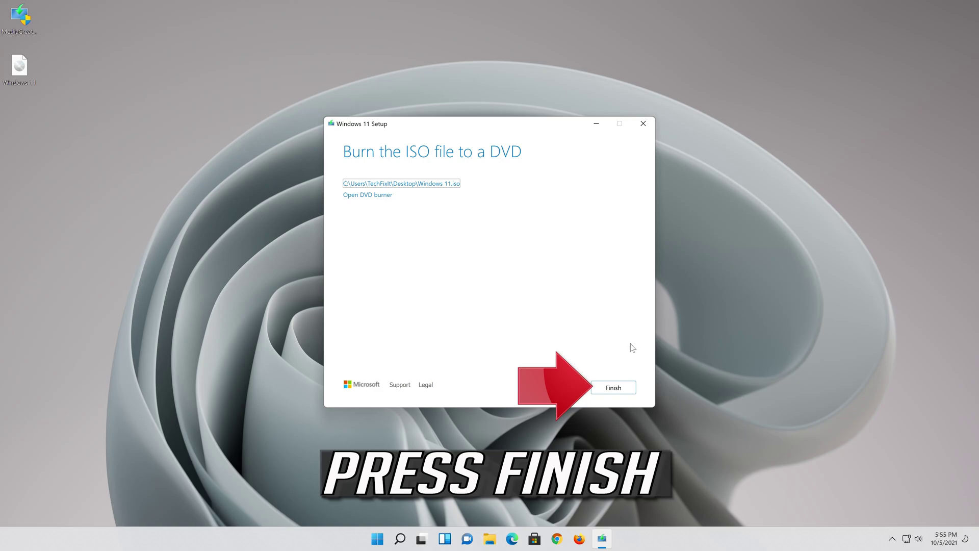
click(614, 387)
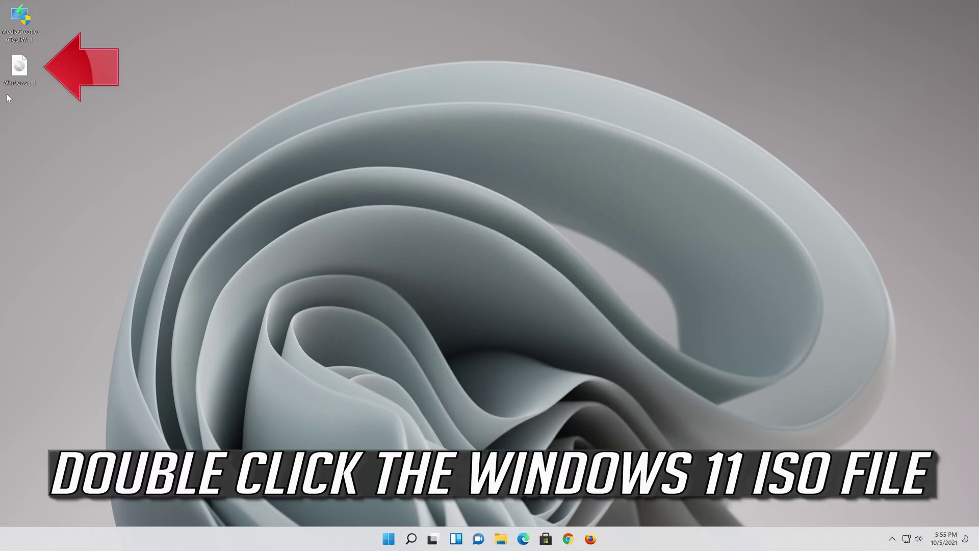
- Mount Windows 11.iso as DVD Drive (E:) and run its setup with administrator approval
double_click(20, 66)
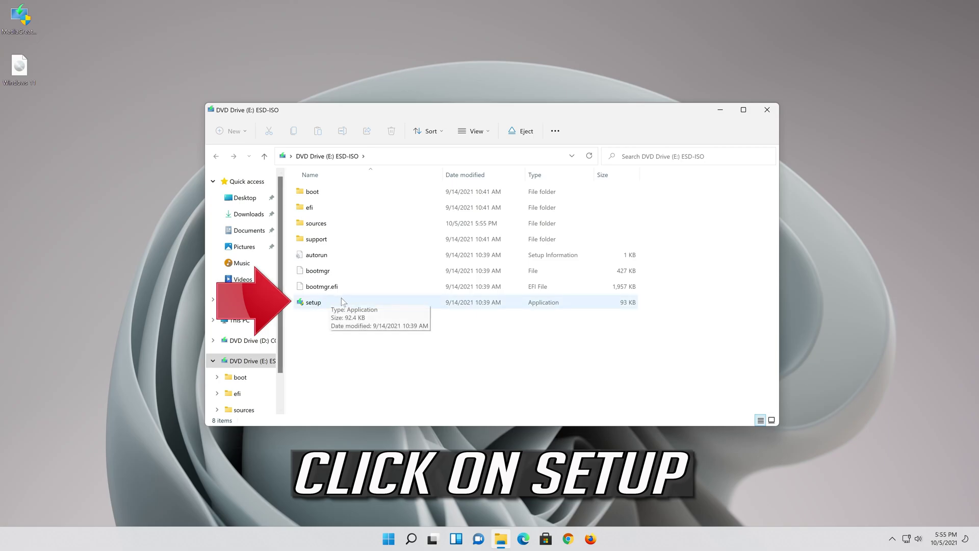
double_click(342, 298)
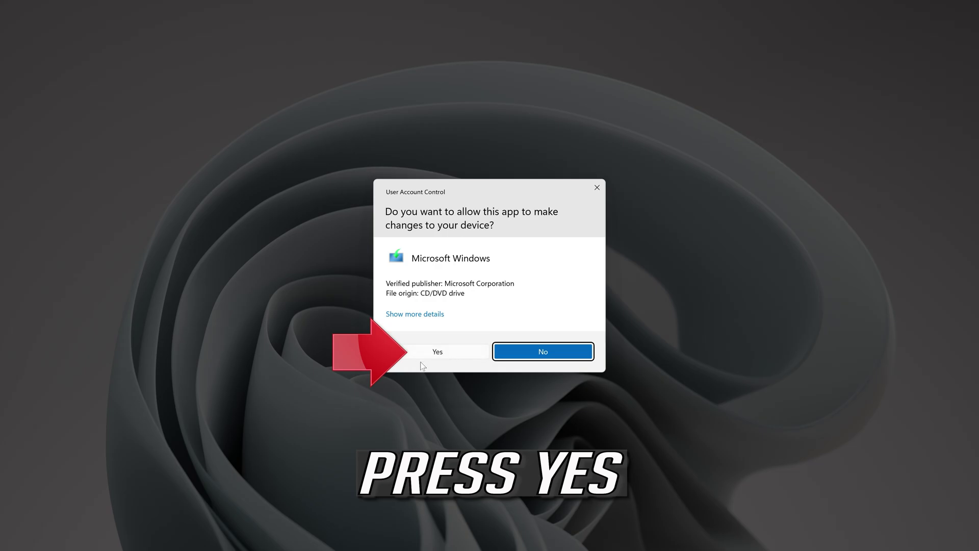
click(440, 352)
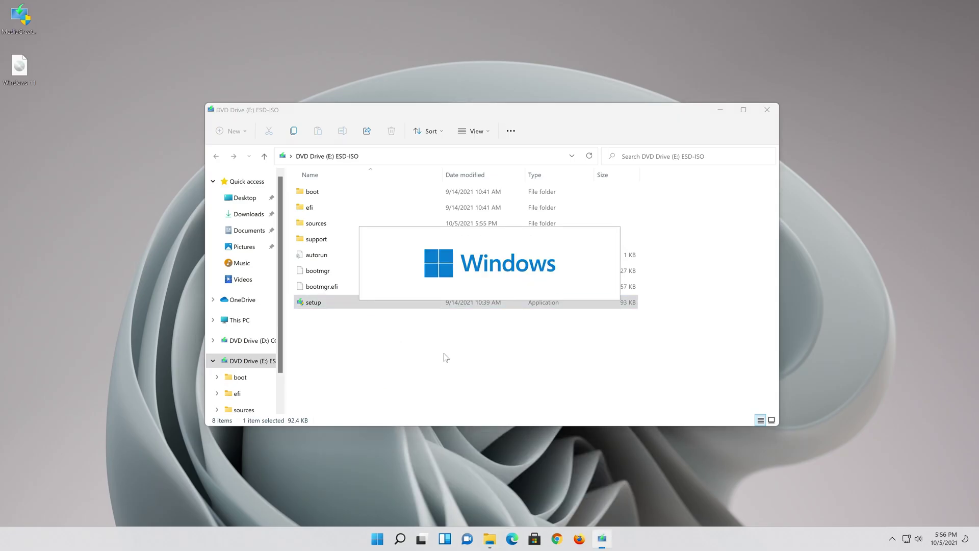
- Accept the licence terms and keep personal files and apps to reach Ready to install
click(766, 110)
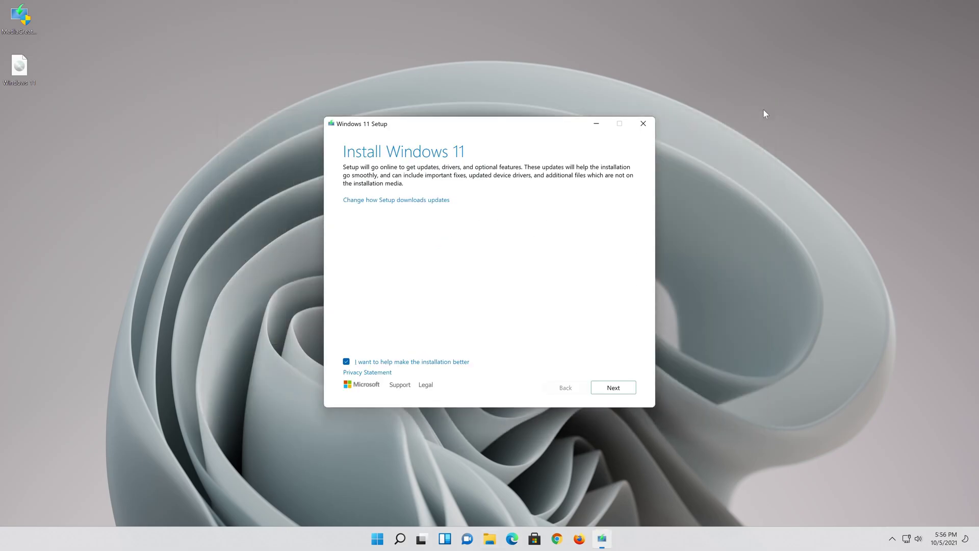
click(622, 391)
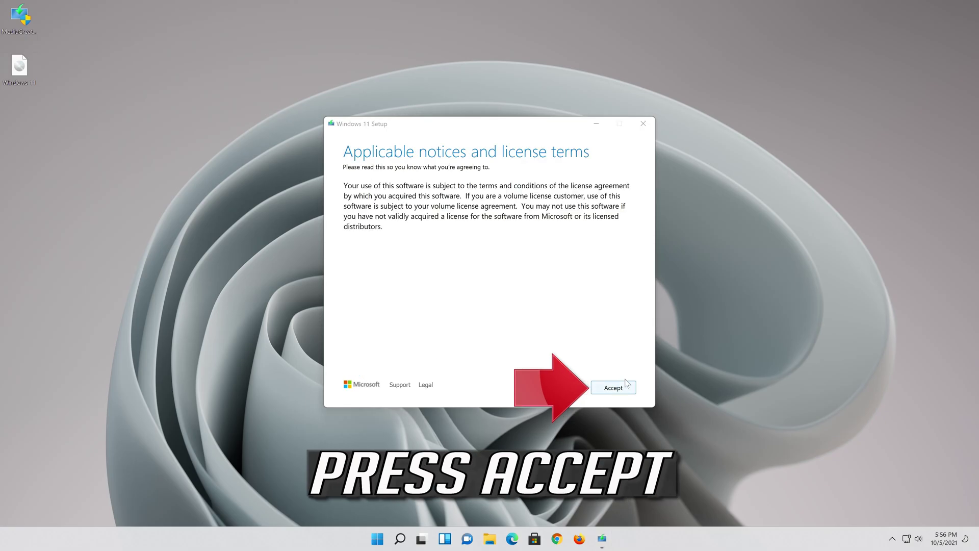
click(613, 390)
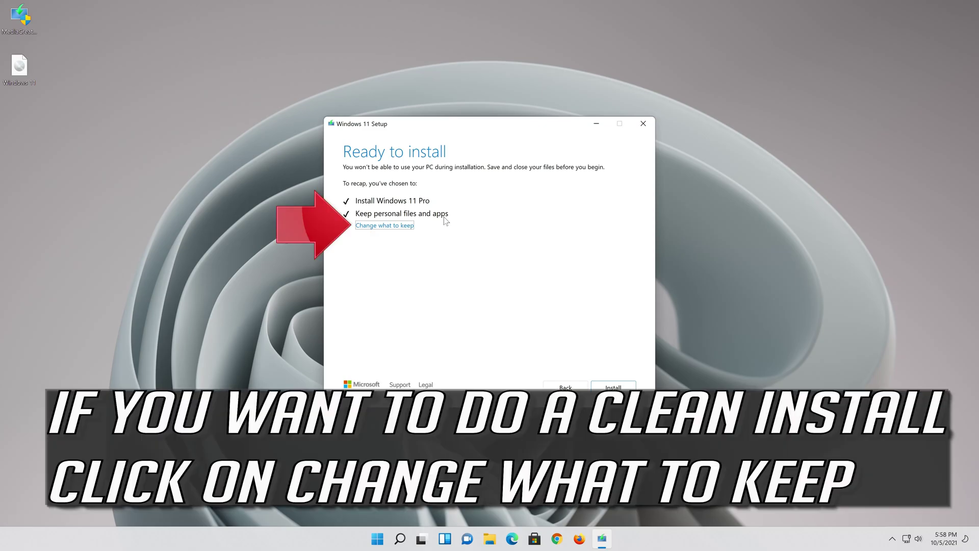
click(403, 227)
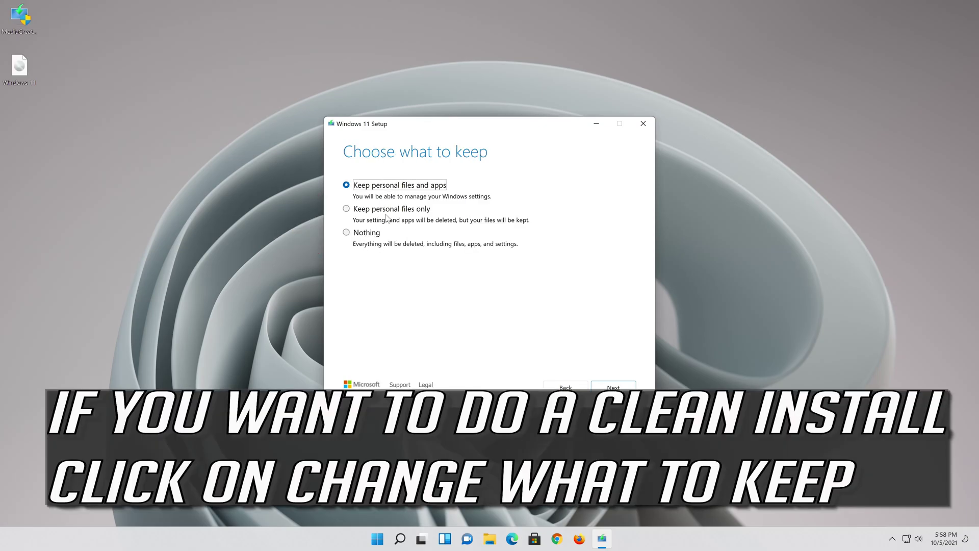
click(617, 389)
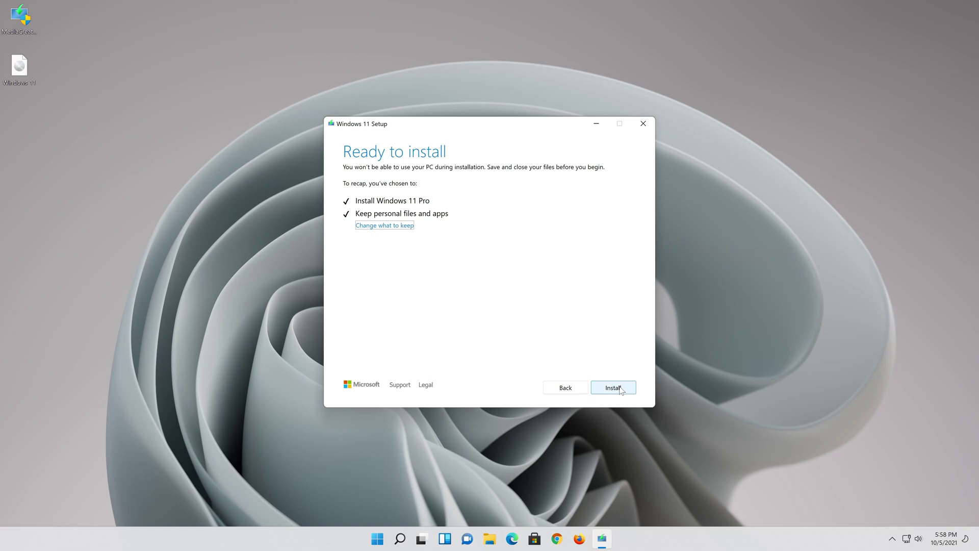
- Install the Windows 11 Pro in-place upgrade and let the PC restart to the desktop
click(614, 388)
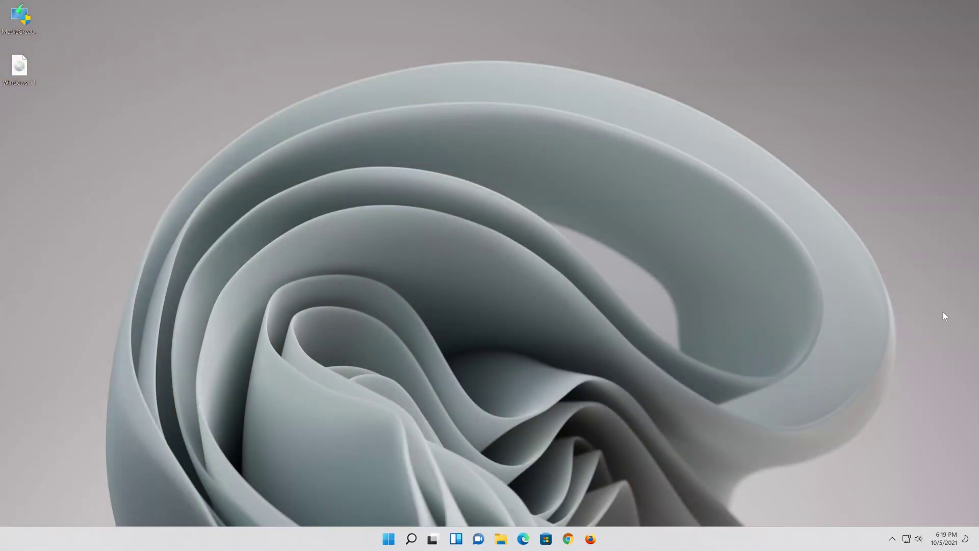
- Eject the mounted Windows 11 DVD drive from File Explorer's navigation pane
key(super+e)
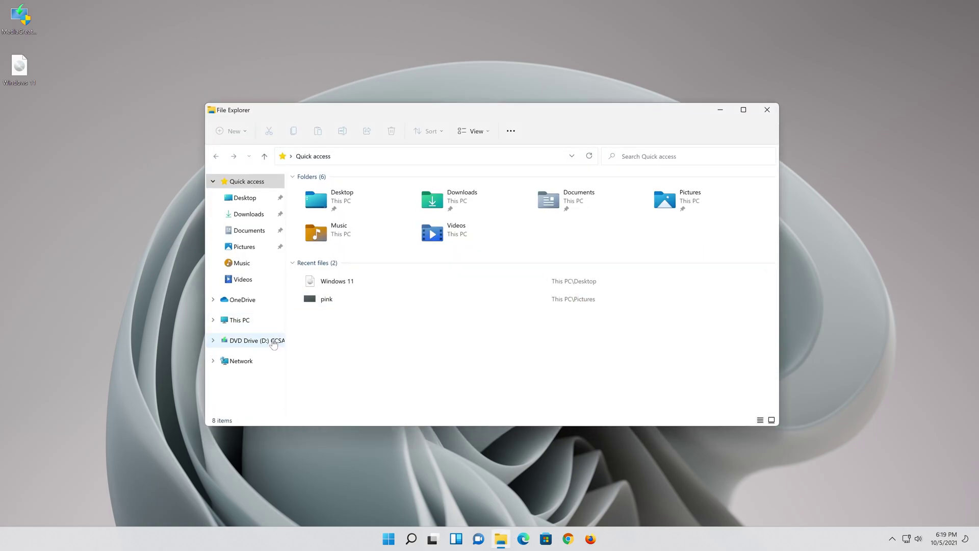
right_click(271, 343)
right_click(361, 301)
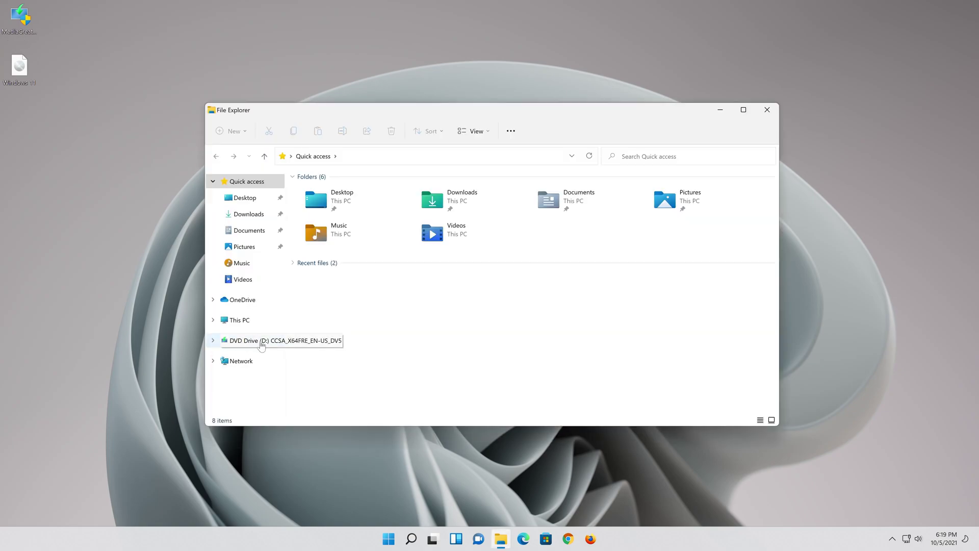
right_click(261, 344)
click(336, 414)
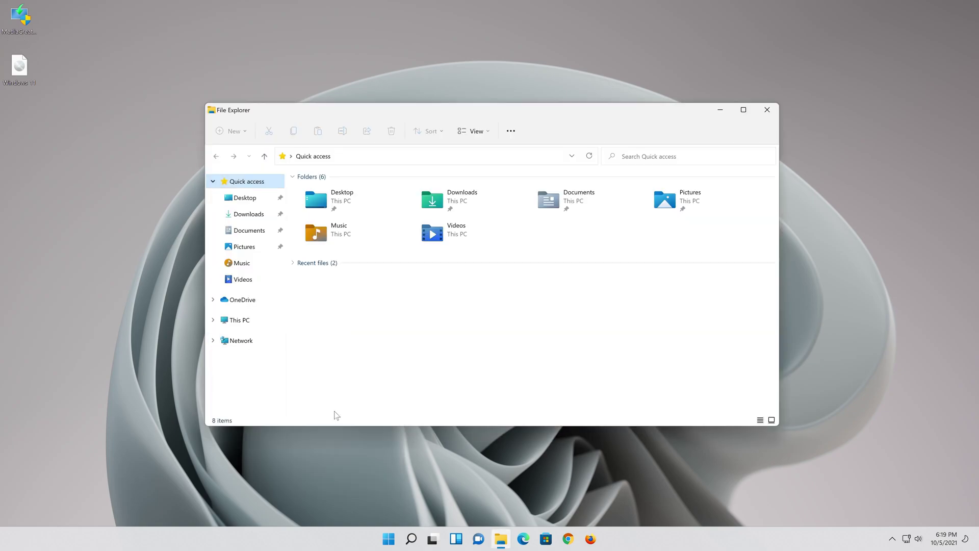